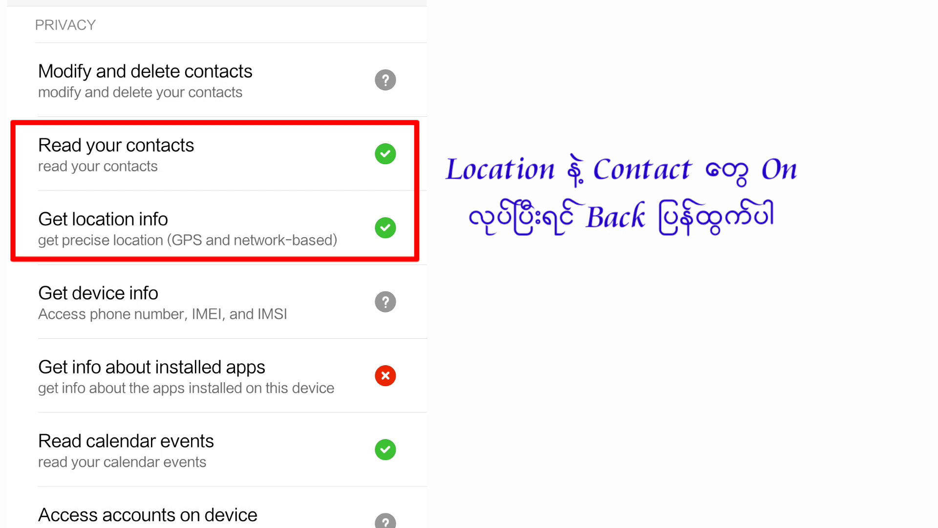
Step: Return from Facebook's permissions, now with contacts and location allowed, to its app info page
key("Escape")
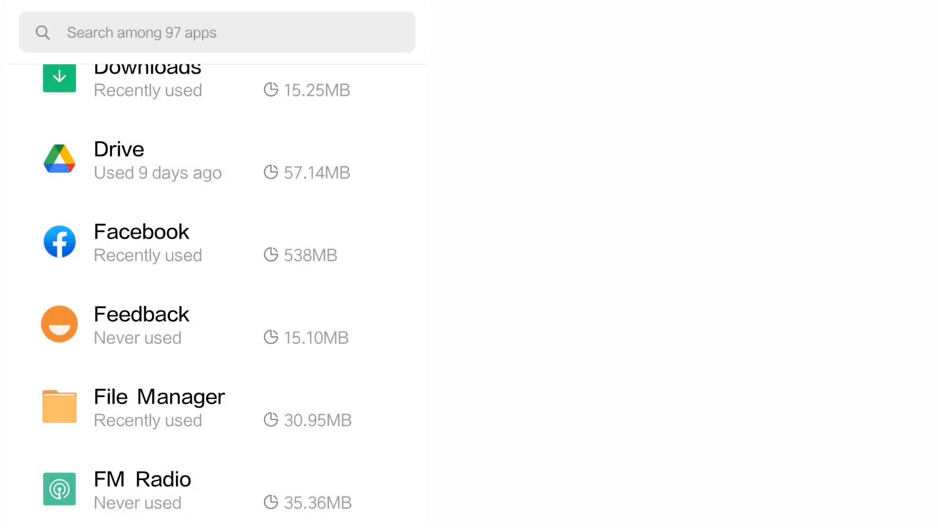
key("Escape")
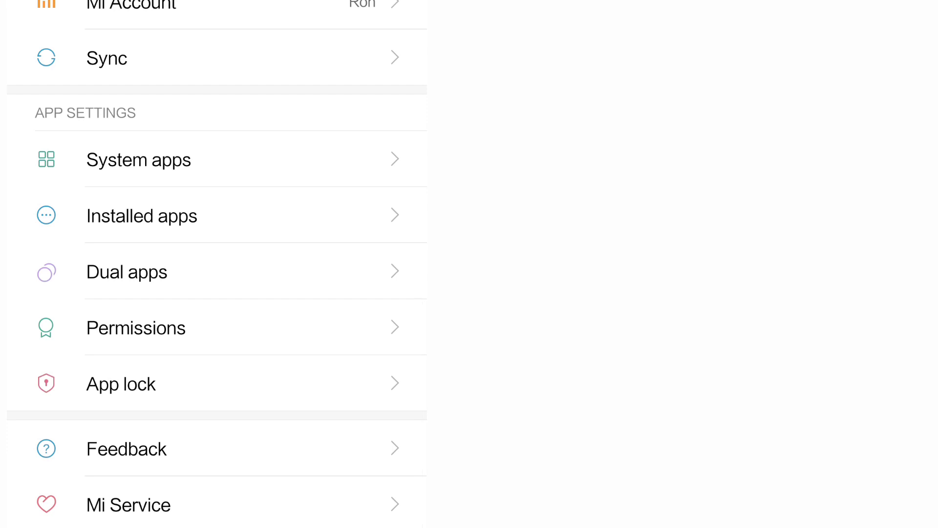
Step: Back out of Android Settings to the main settings list and beyond
key("Escape")
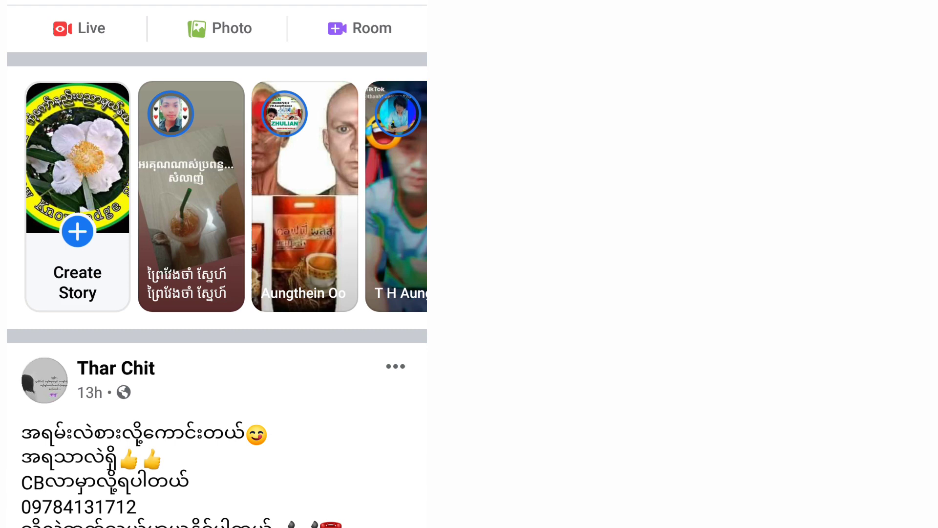
scroll(217, 283, "up", 3)
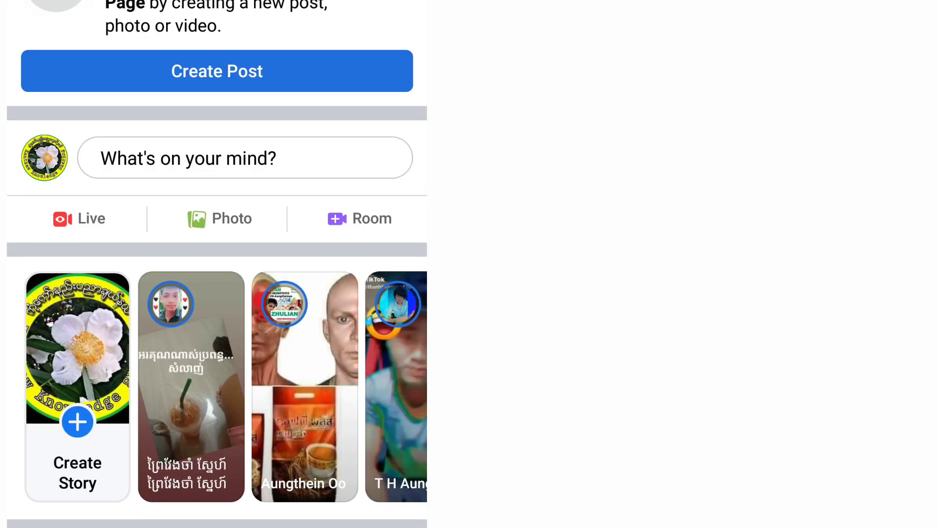
scroll(217, 263, "up", 2)
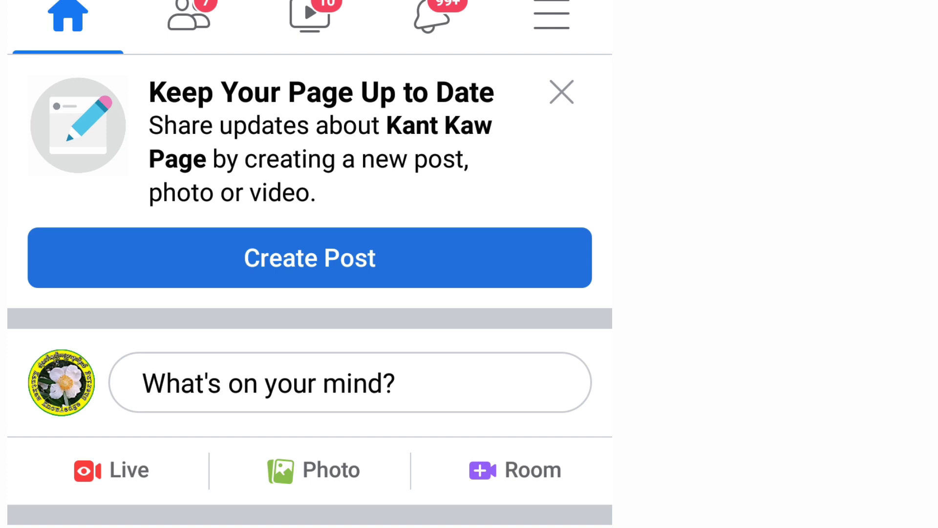
Step: Close the Keep Your Page Up to Date banner at the top of the feed
left_click(561, 92)
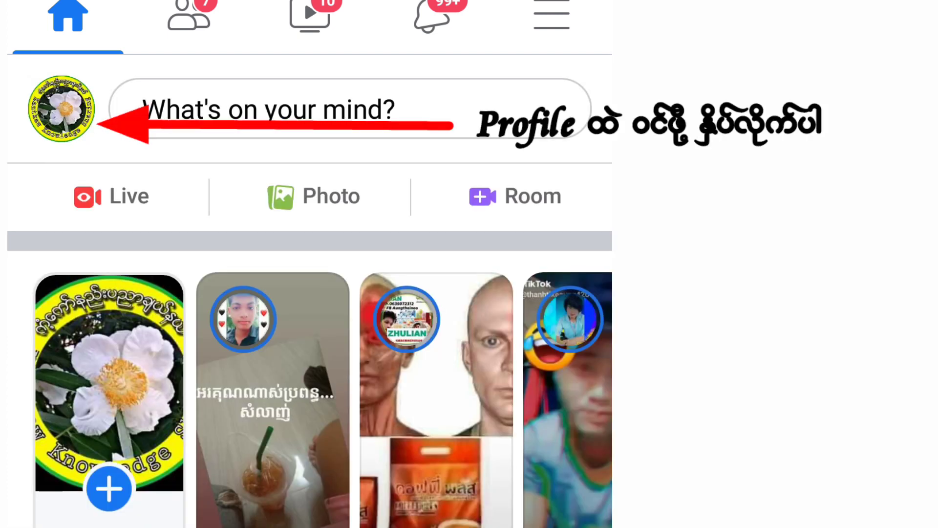
Step: Open the profile and start Edit Public Details to check the empty details
left_click(61, 109)
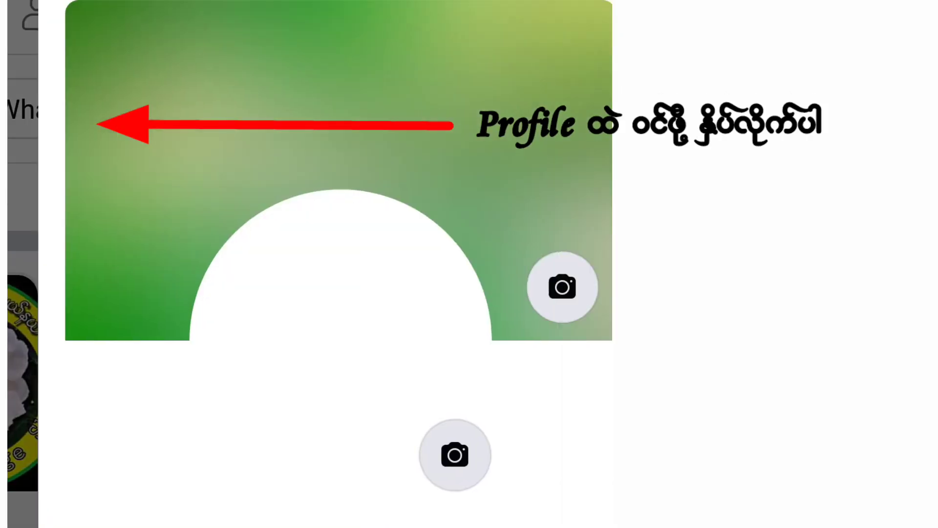
scroll(308, 265, "down", 10)
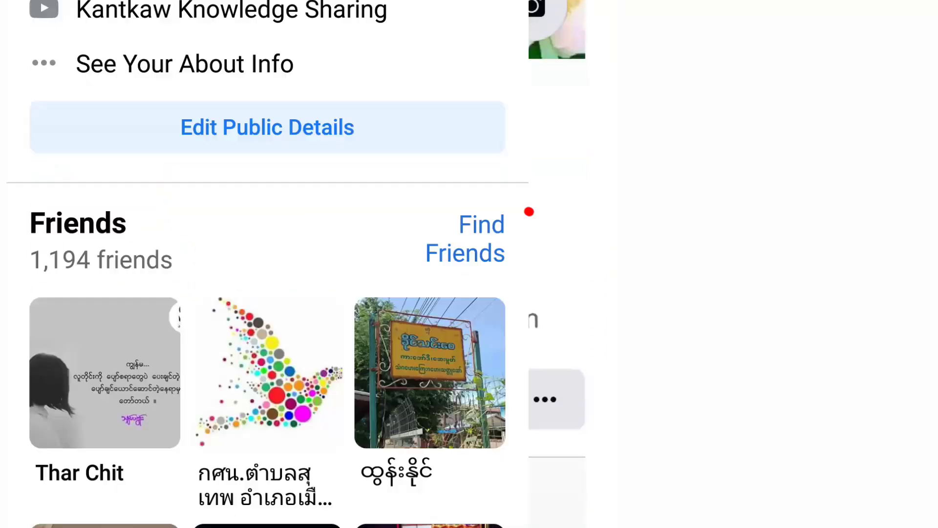
left_click(267, 150)
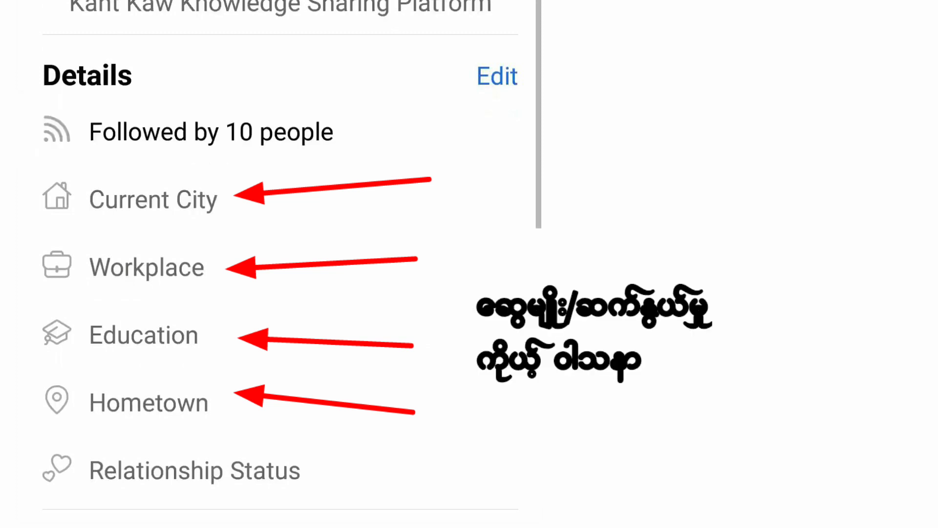
scroll(267, 264, "down", 2)
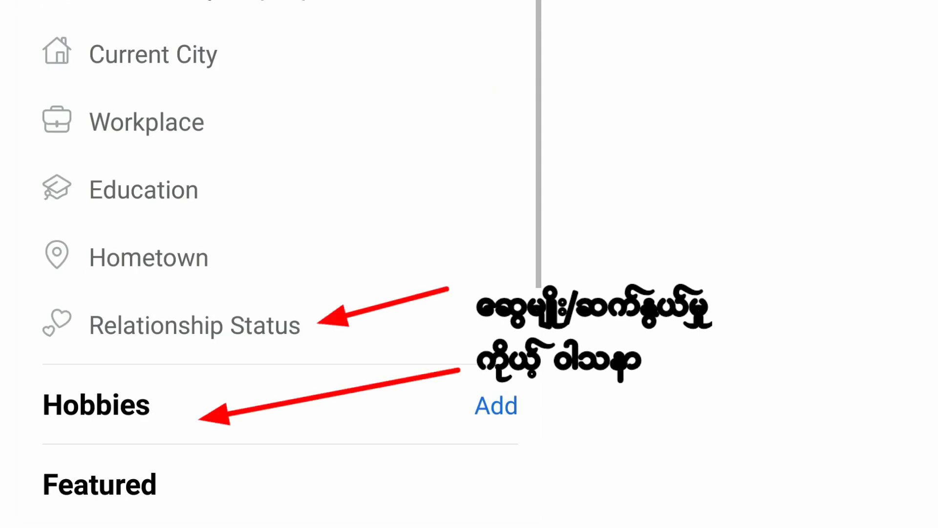
scroll(268, 264, "down", 2)
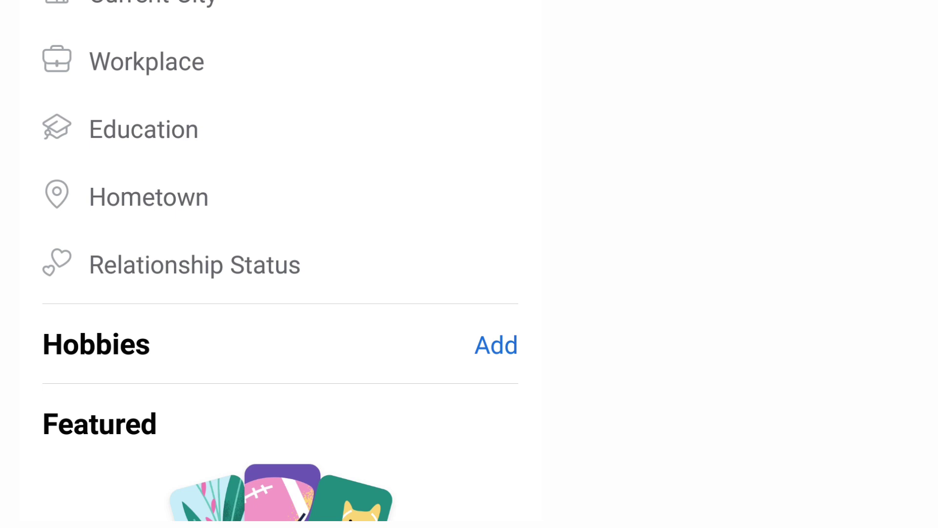
scroll(278, 197, "down", 2)
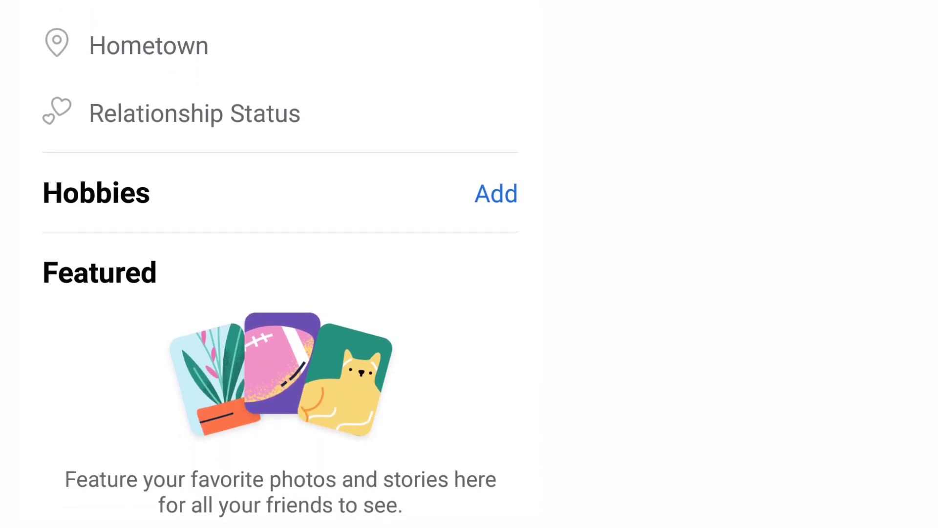
scroll(278, 264, "down", 3)
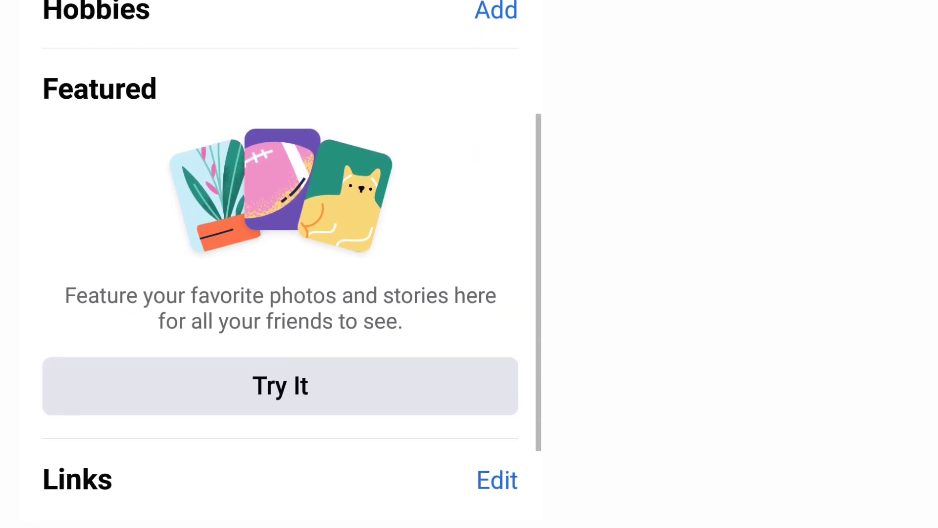
scroll(278, 264, "down", 2)
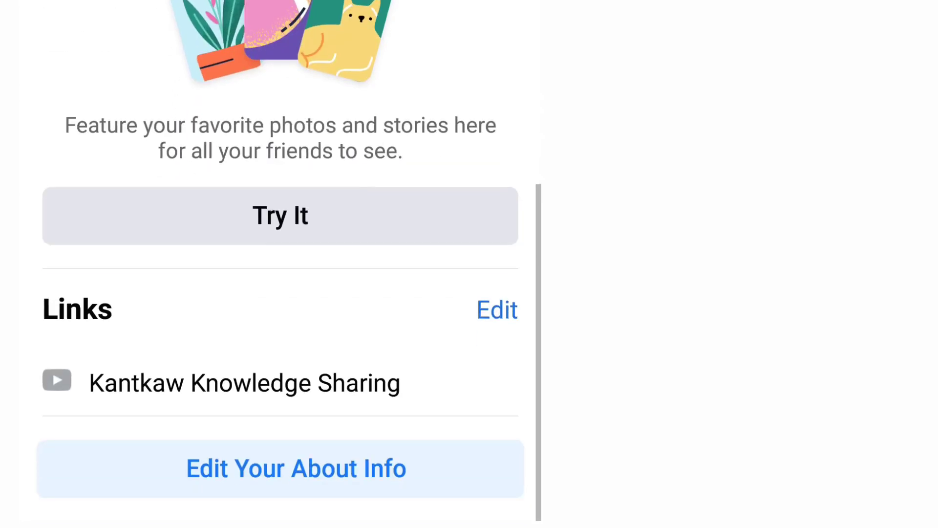
scroll(279, 264, "up", 3)
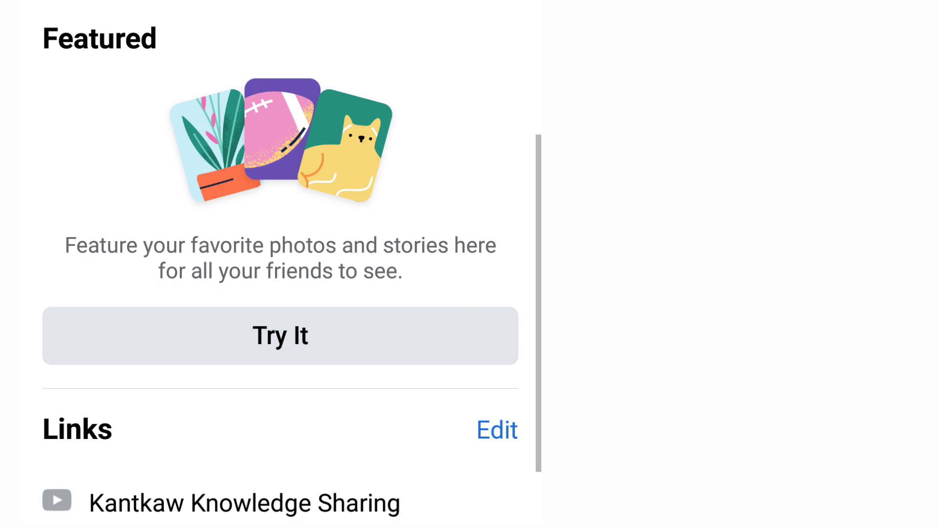
scroll(279, 265, "up", 3)
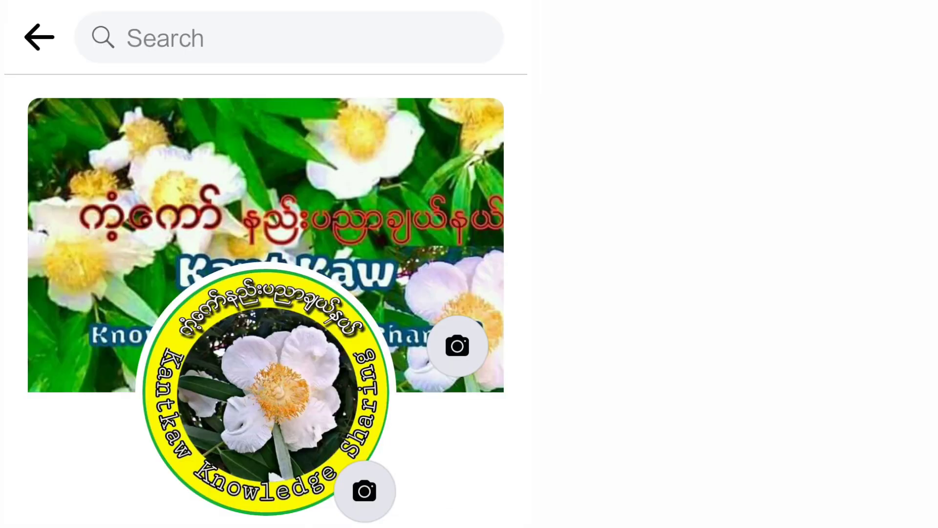
left_click(39, 37)
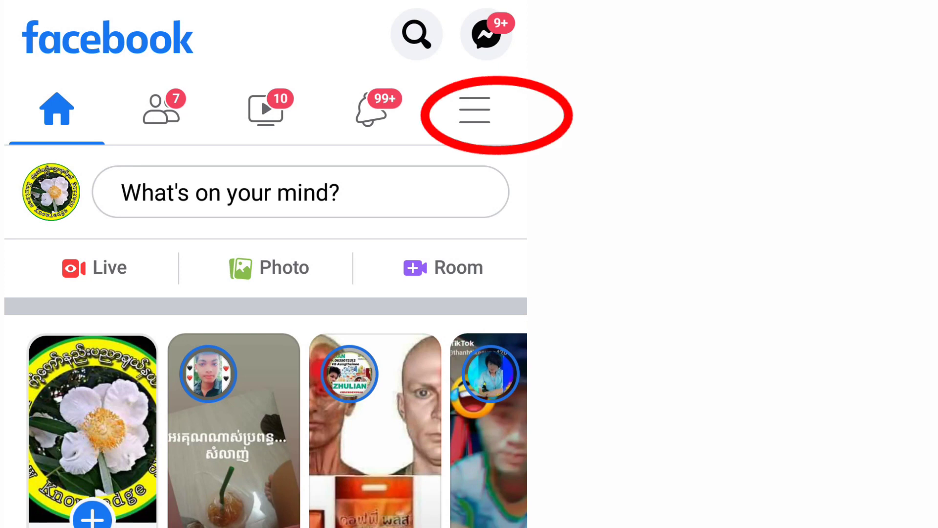
left_click(475, 111)
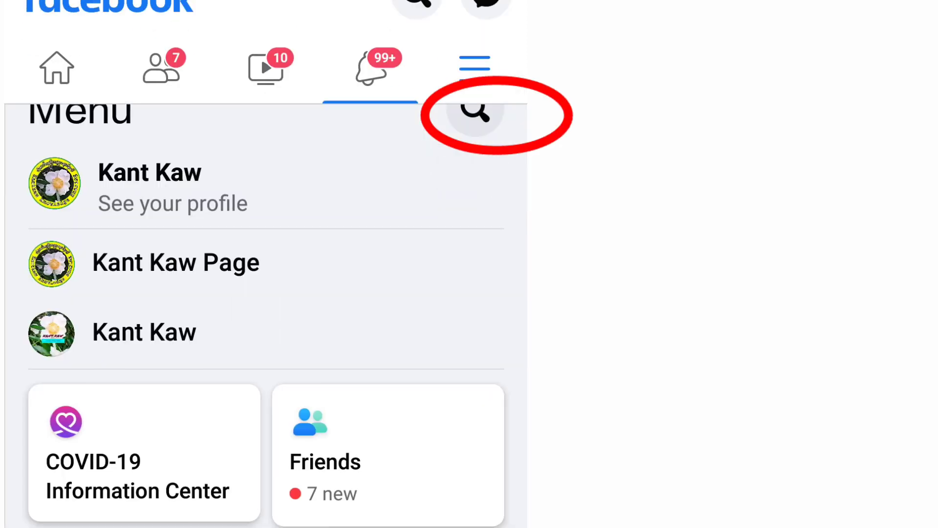
scroll(263, 293, "down", 4)
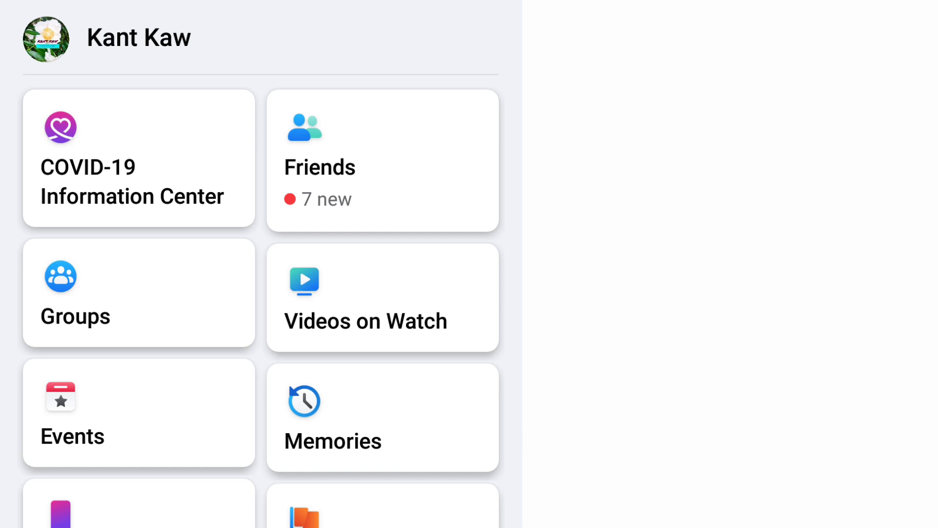
scroll(261, 294, "down", 5)
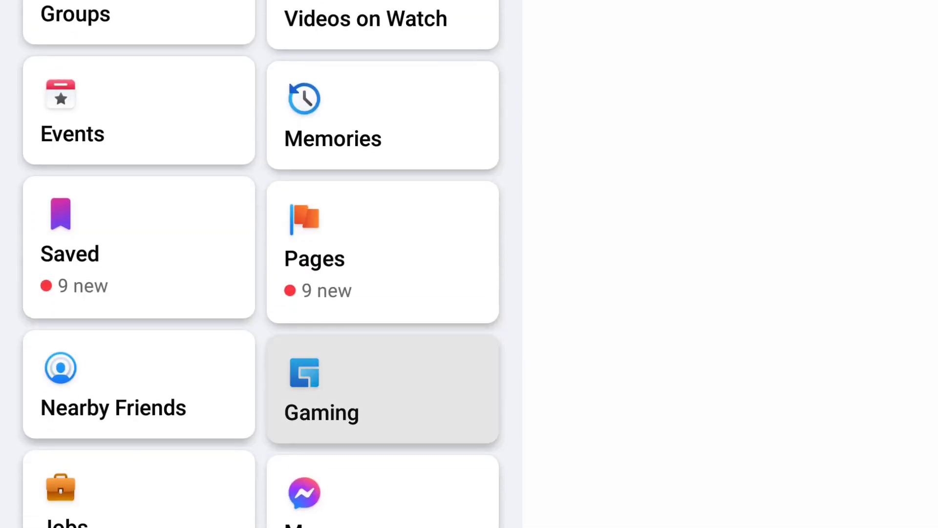
scroll(382, 388, "down", 3)
scroll(261, 293, "down", 2)
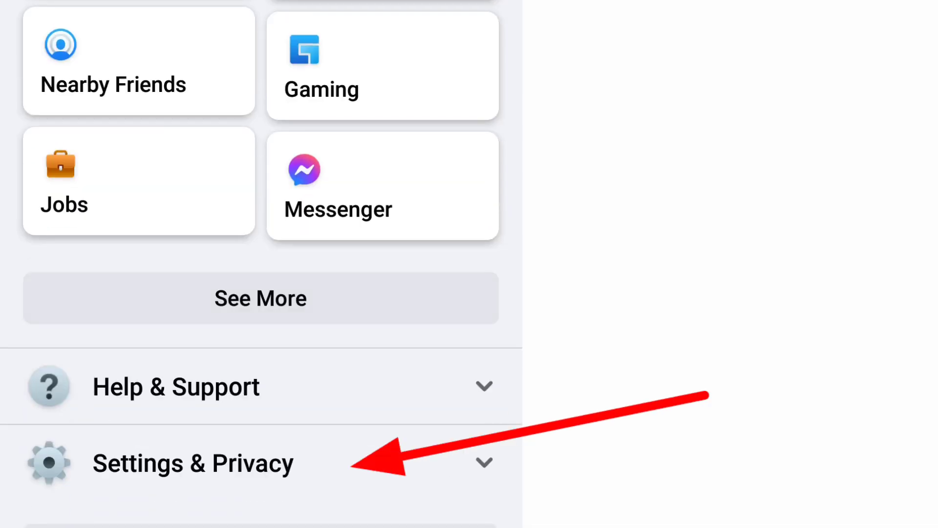
left_click(192, 462)
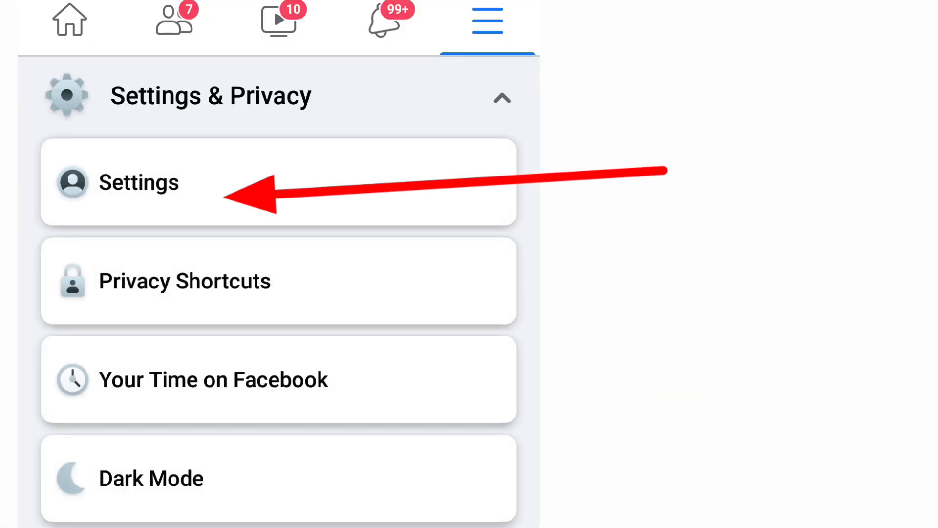
left_click(138, 183)
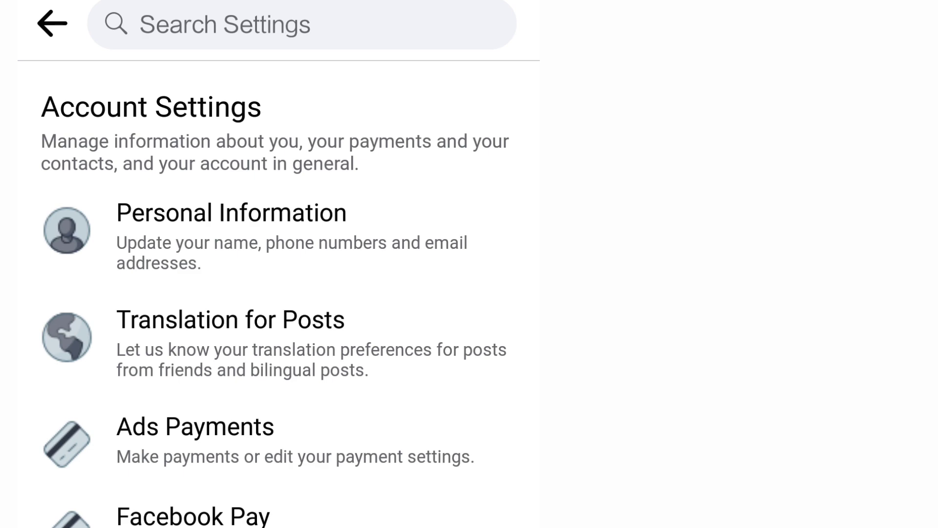
scroll(279, 293, "down", 2)
scroll(278, 293, "down", 3)
scroll(279, 293, "down", 3)
scroll(279, 294, "down", 2)
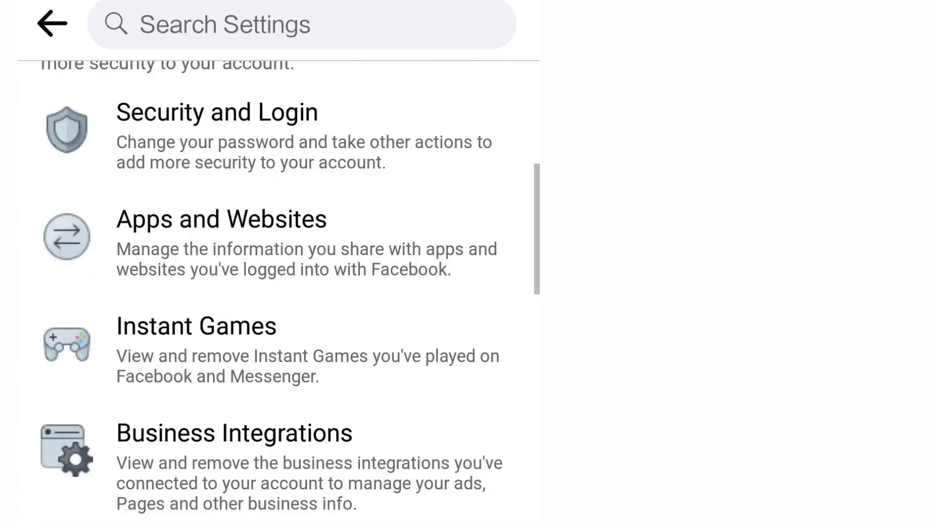
scroll(279, 294, "down", 2)
scroll(278, 293, "down", 3)
scroll(278, 294, "down", 5)
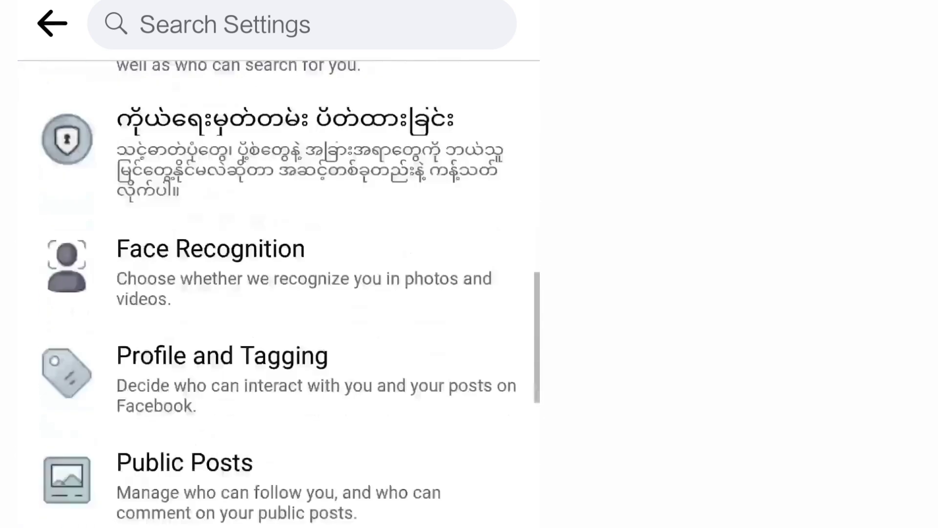
scroll(278, 293, "down", 1)
scroll(278, 293, "down", 4)
scroll(279, 294, "down", 3)
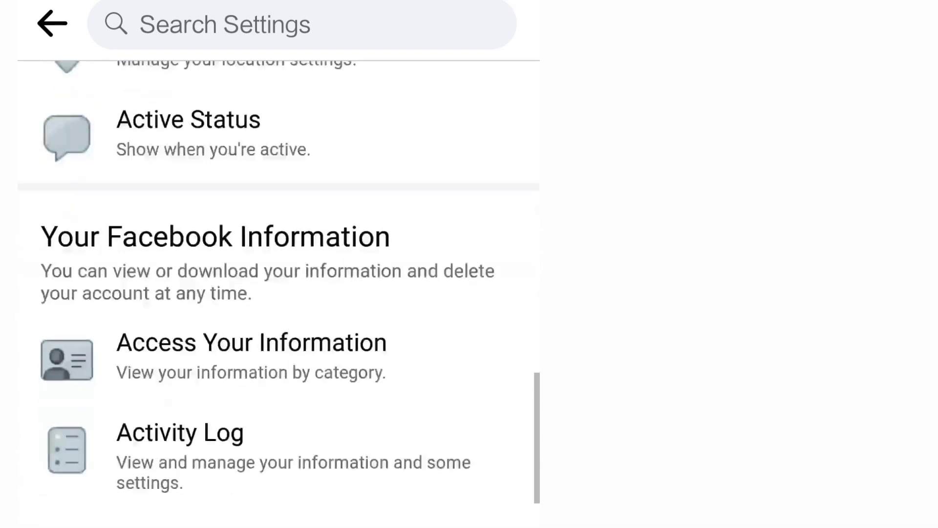
scroll(279, 294, "down", 3)
scroll(279, 293, "down", 2)
scroll(278, 293, "down", 3)
scroll(279, 293, "down", 2)
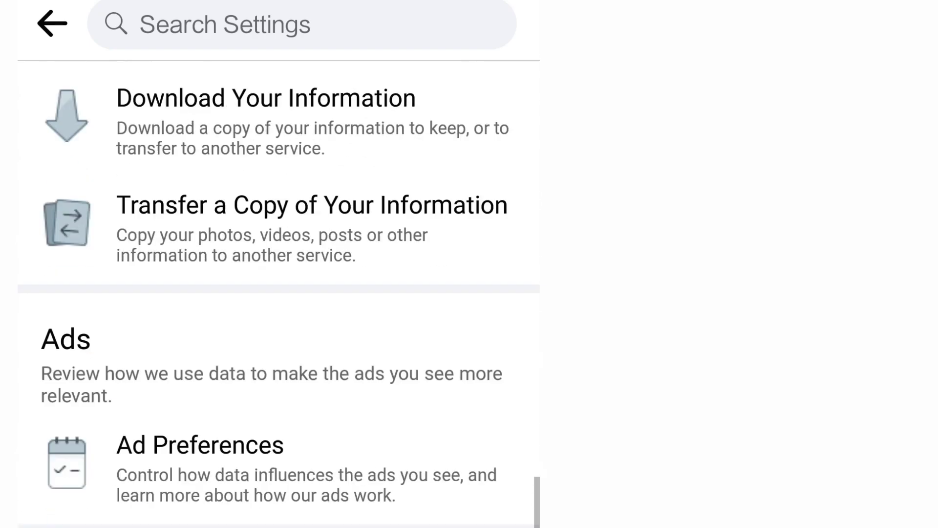
scroll(278, 294, "down", 3)
scroll(278, 293, "down", 1)
scroll(279, 293, "down", 3)
scroll(279, 294, "down", 1)
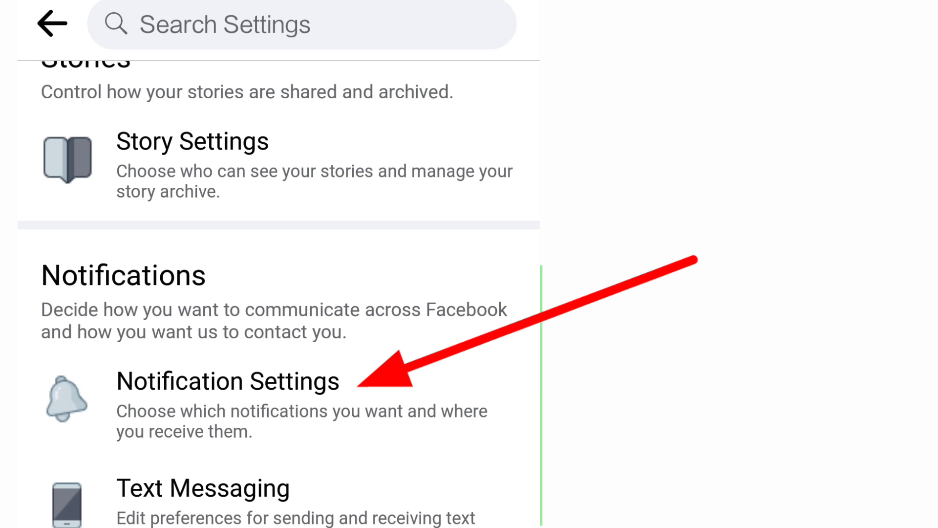
Step: Go to Facebook's Notification Settings page to find People You May Know
left_click(228, 382)
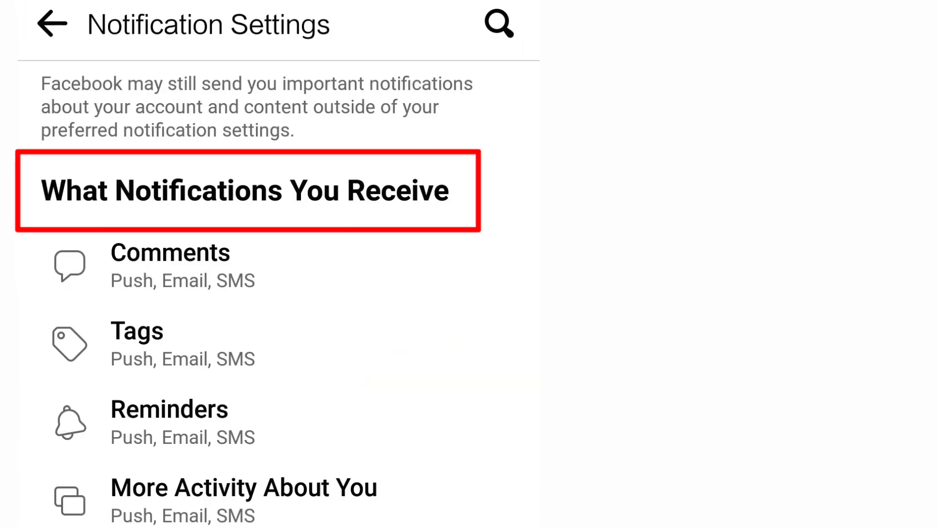
scroll(420, 264, "down", 4)
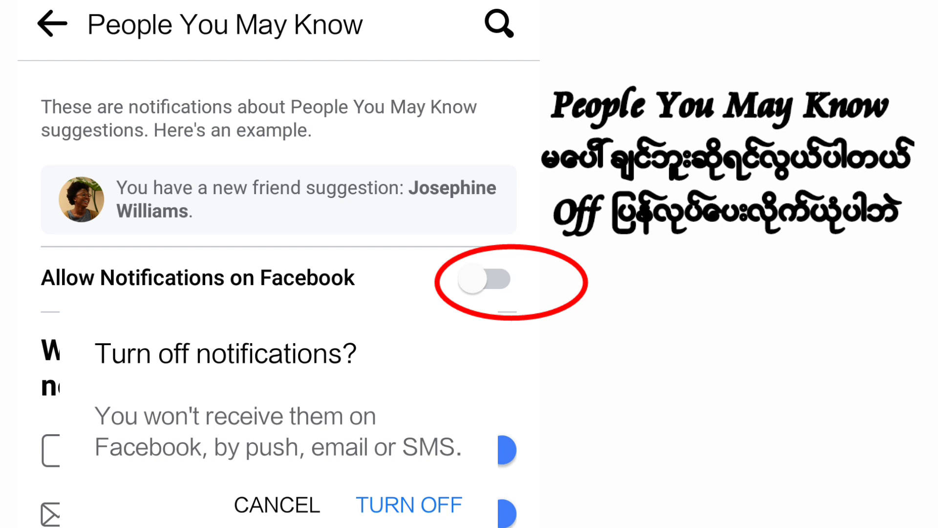
Step: Confirm Turn Off, then re-allow People You May Know notifications and go back
left_click(410, 505)
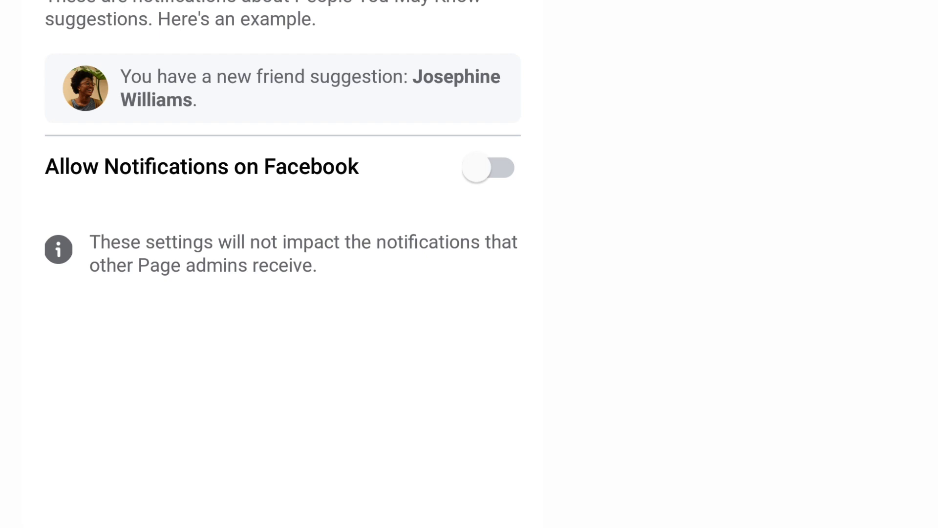
left_click(488, 167)
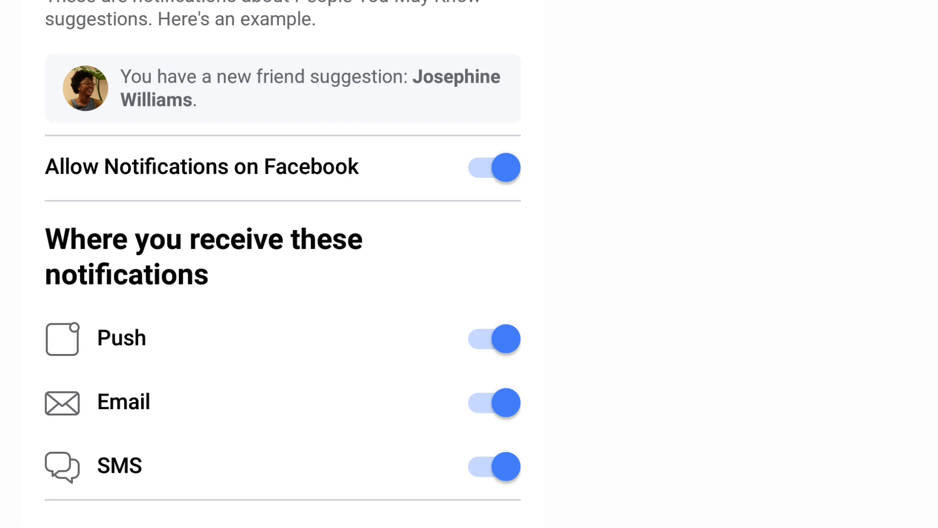
key("Escape")
Step: Leave notification settings for the feed's People You May Know carousel
key("Escape")
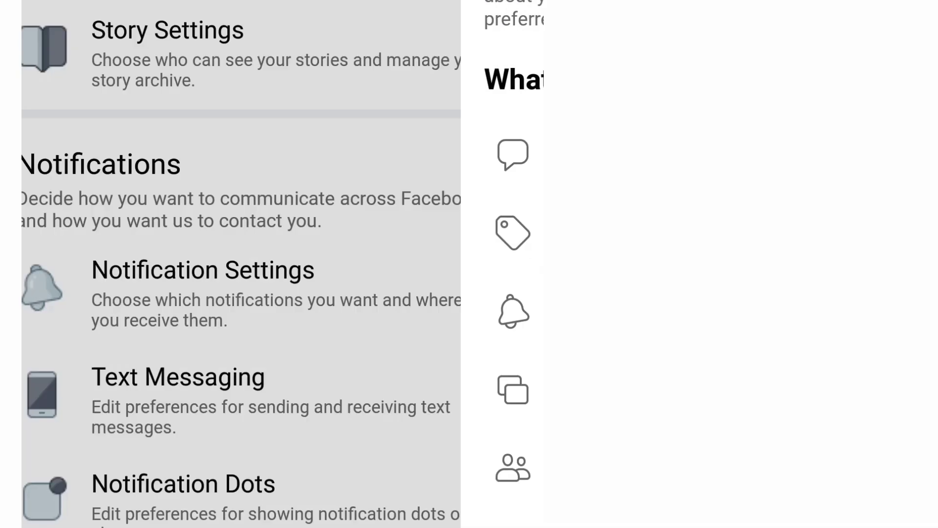
key("Escape")
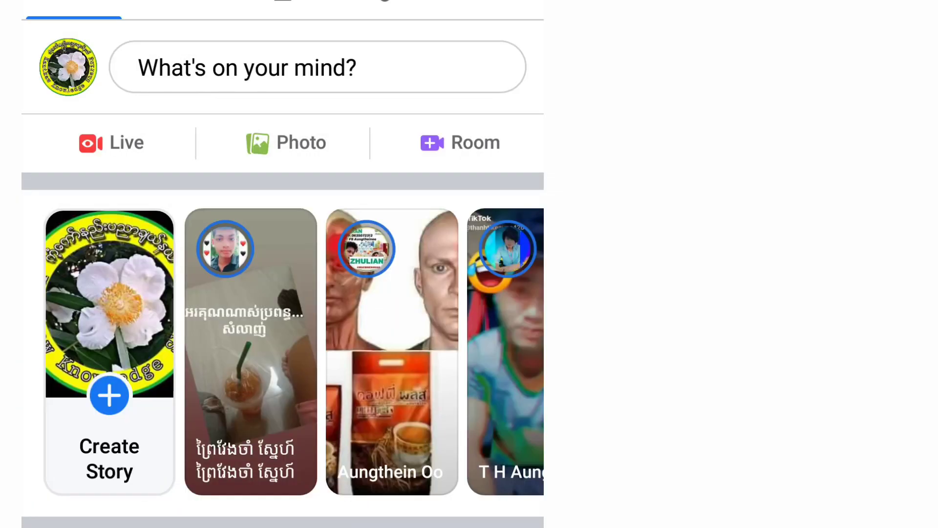
scroll(283, 264, "down", 10)
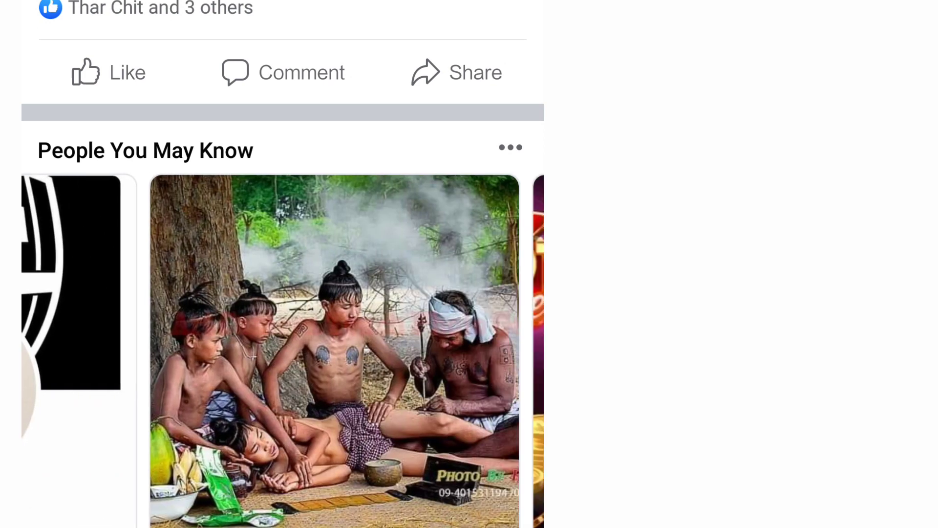
scroll(283, 352, "right", 5)
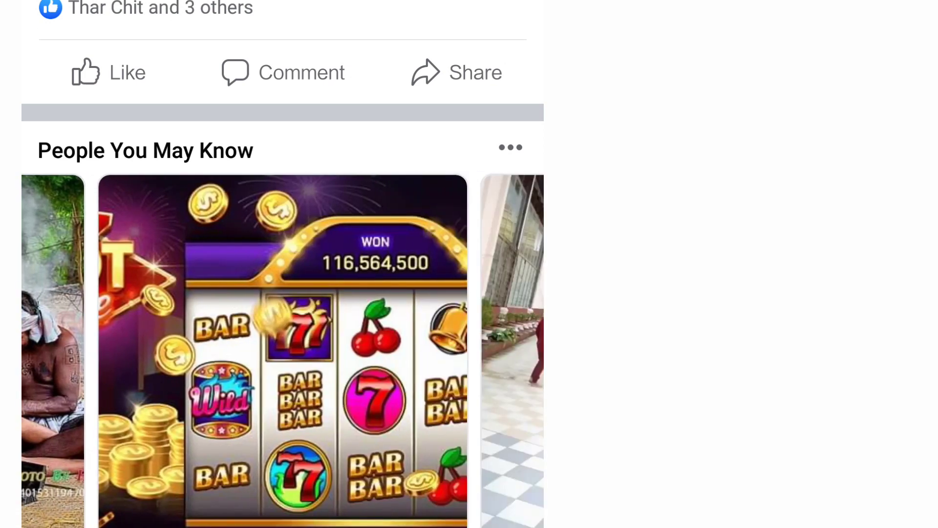
scroll(282, 352, "right", 5)
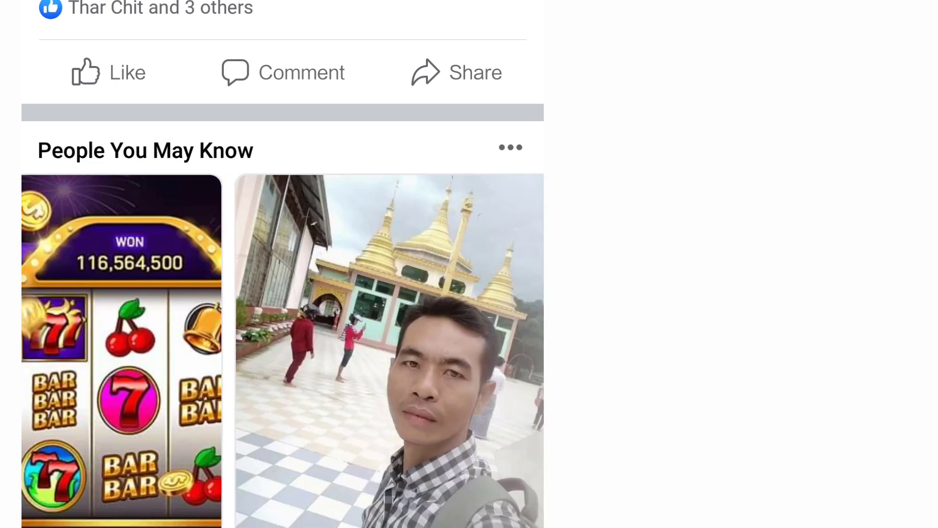
scroll(282, 352, "right", 5)
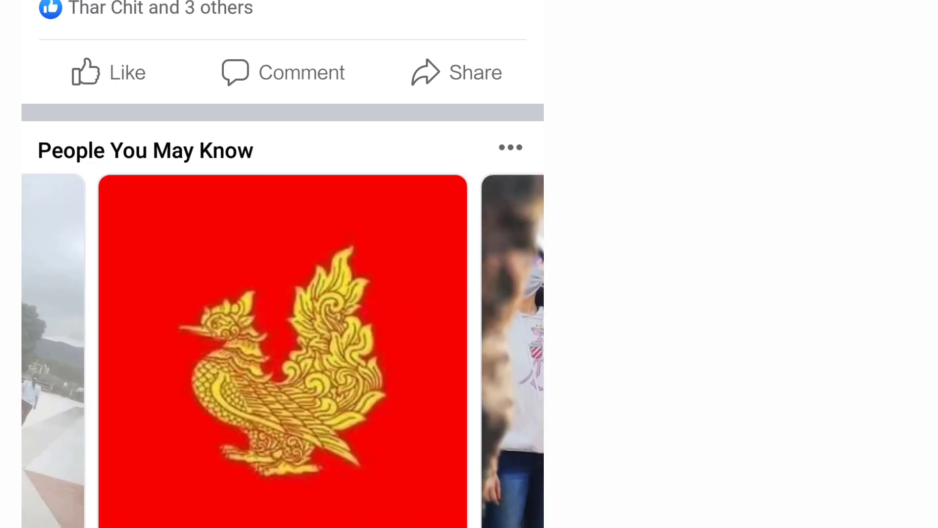
scroll(282, 352, "right", 5)
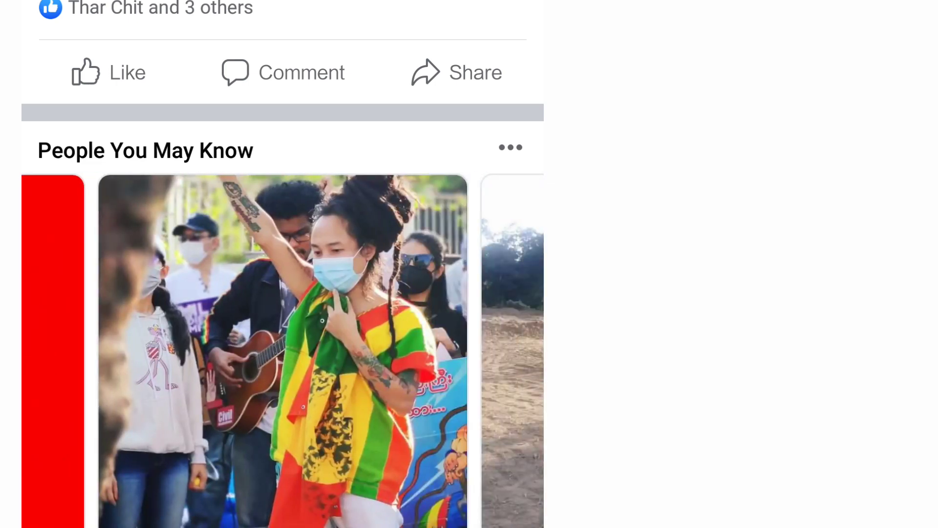
scroll(283, 352, "right", 5)
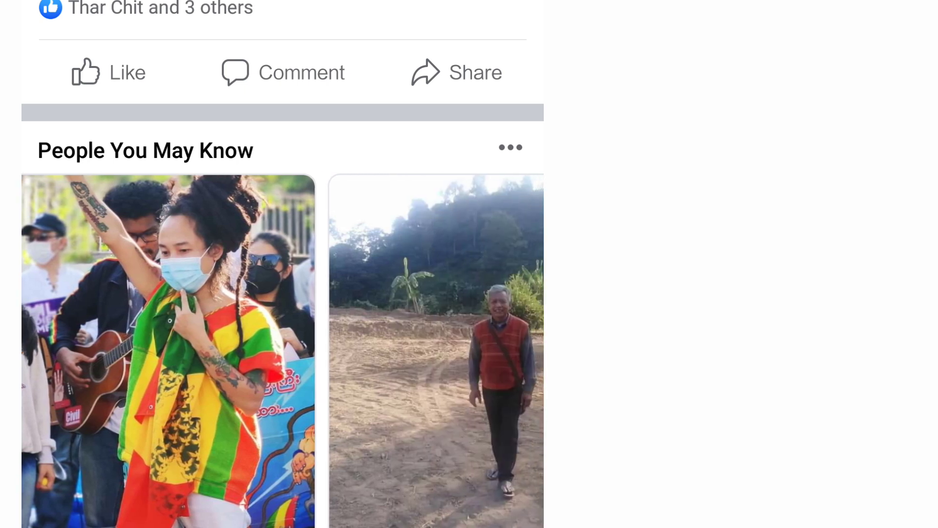
scroll(283, 351, "right", 5)
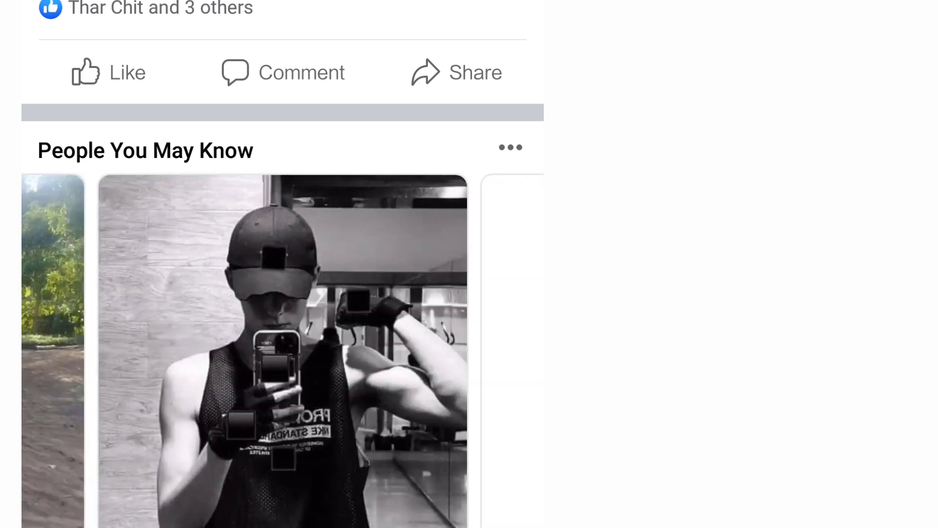
scroll(282, 353, "right", 5)
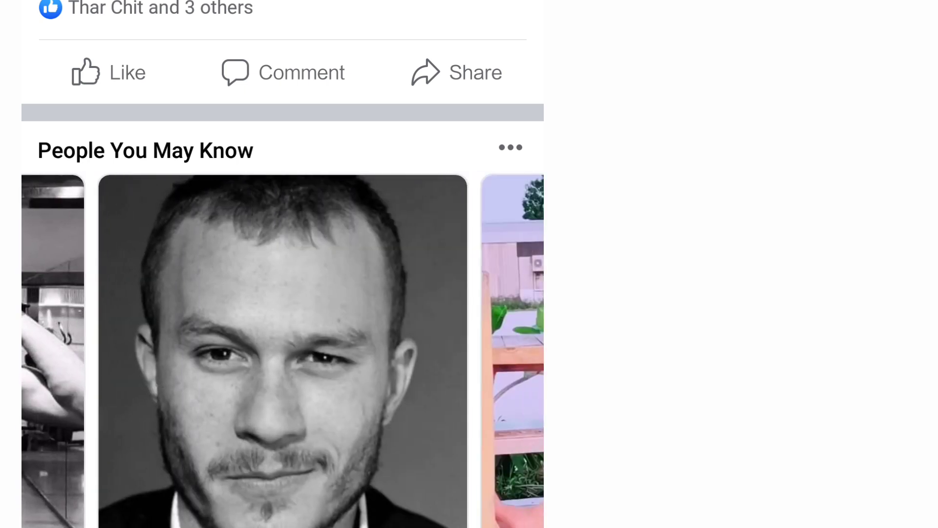
scroll(282, 352, "right", 5)
scroll(282, 352, "right", 5)
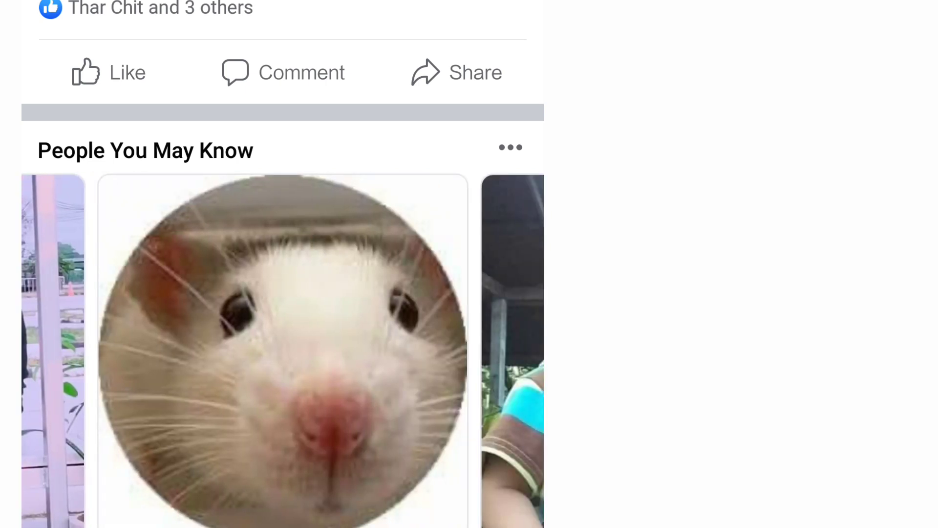
scroll(283, 352, "right", 5)
scroll(283, 352, "right", 5)
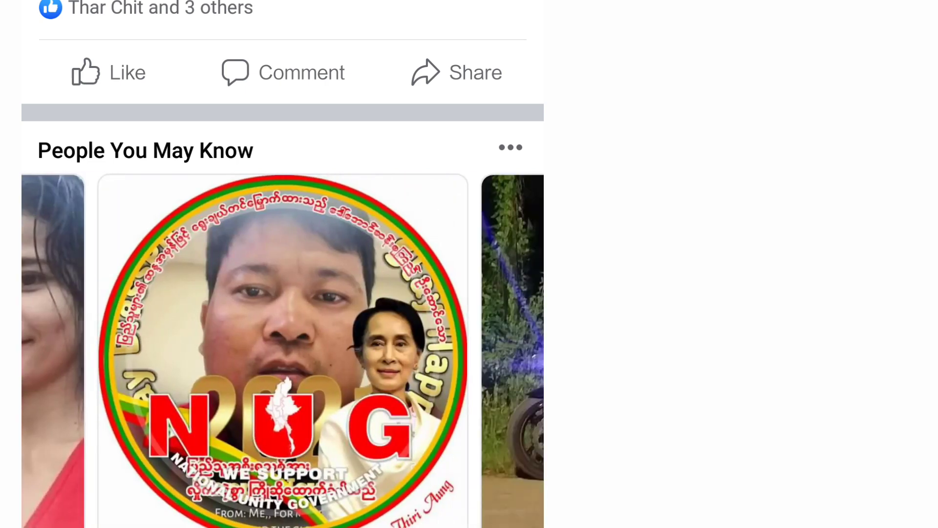
scroll(282, 352, "right", 5)
scroll(282, 352, "right", 5)
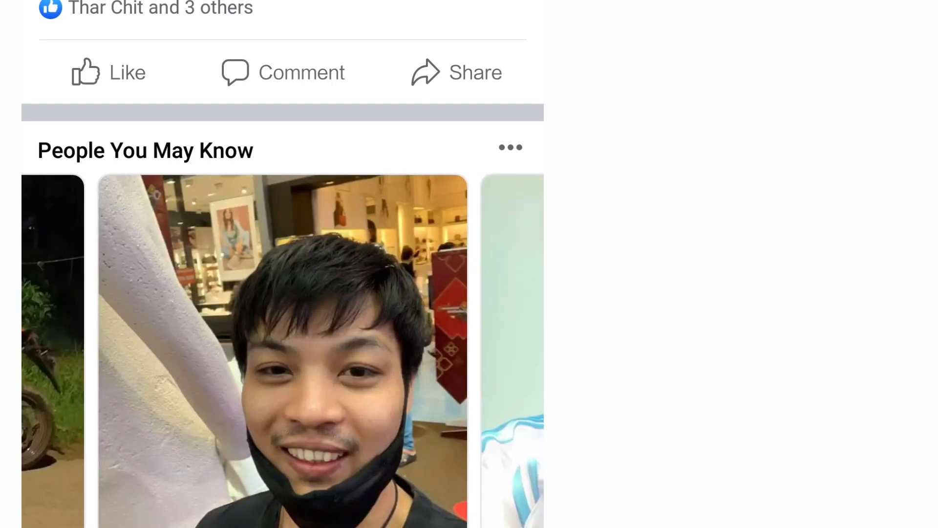
scroll(282, 351, "left", 10)
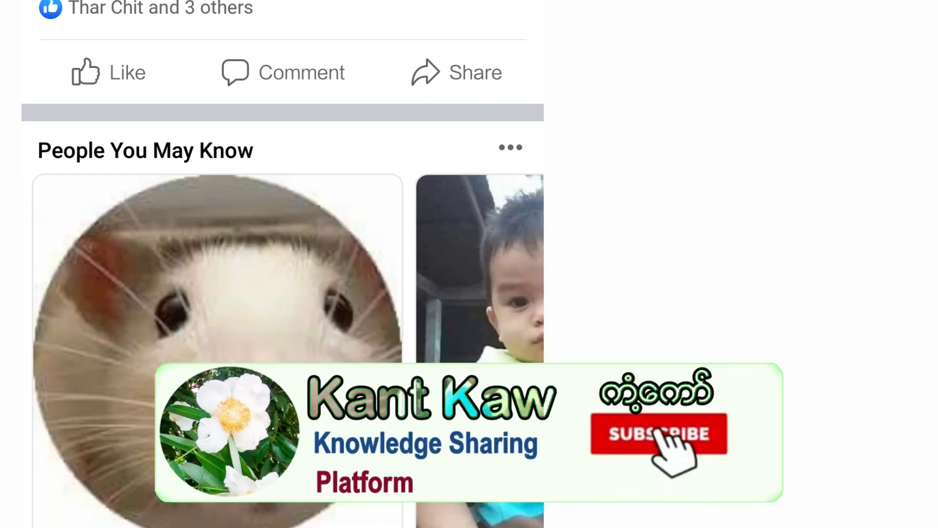
scroll(282, 353, "left", 5)
scroll(282, 351, "left", 5)
scroll(282, 352, "left", 5)
scroll(282, 352, "left", 5)
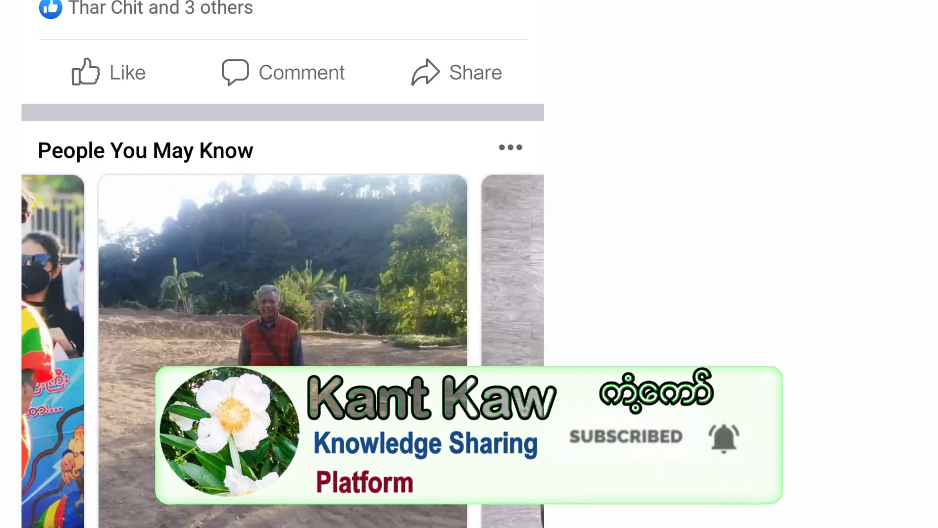
scroll(282, 352, "left", 5)
scroll(282, 352, "left", 5)
scroll(282, 351, "left", 5)
scroll(283, 352, "left", 5)
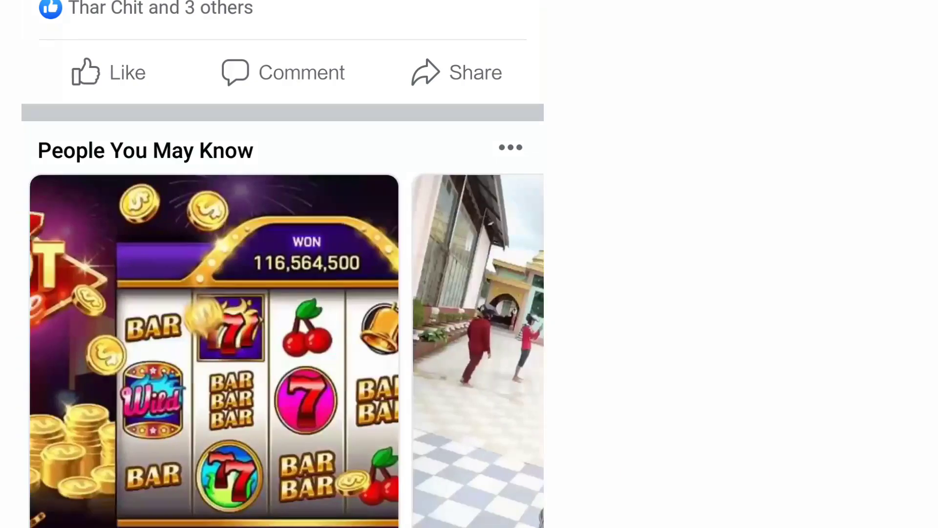